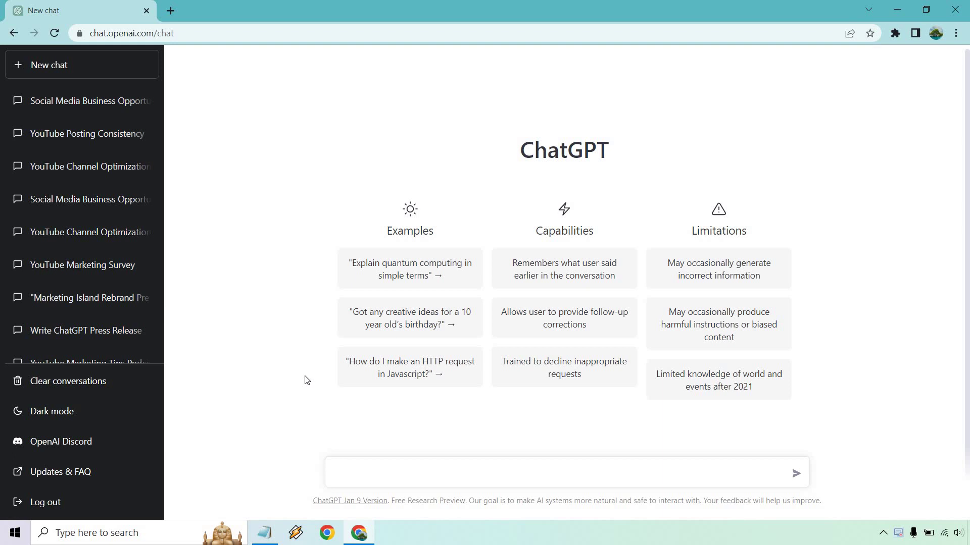
- In the Notepad templates file, copy the line 'Write me 10 titles for an article about X'
{"action": "left_click", "coordinate": [264, 533]}
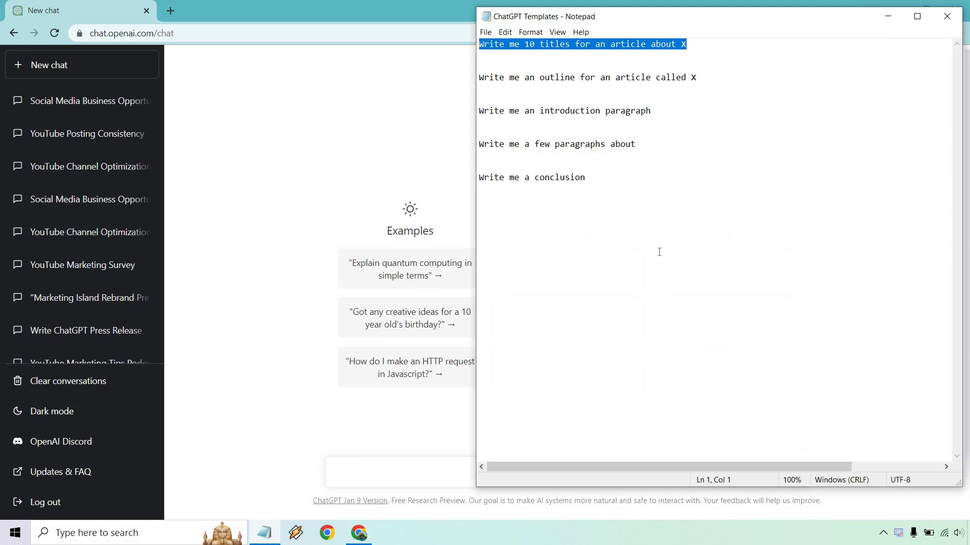
{"action": "left_click", "coordinate": [626, 182]}
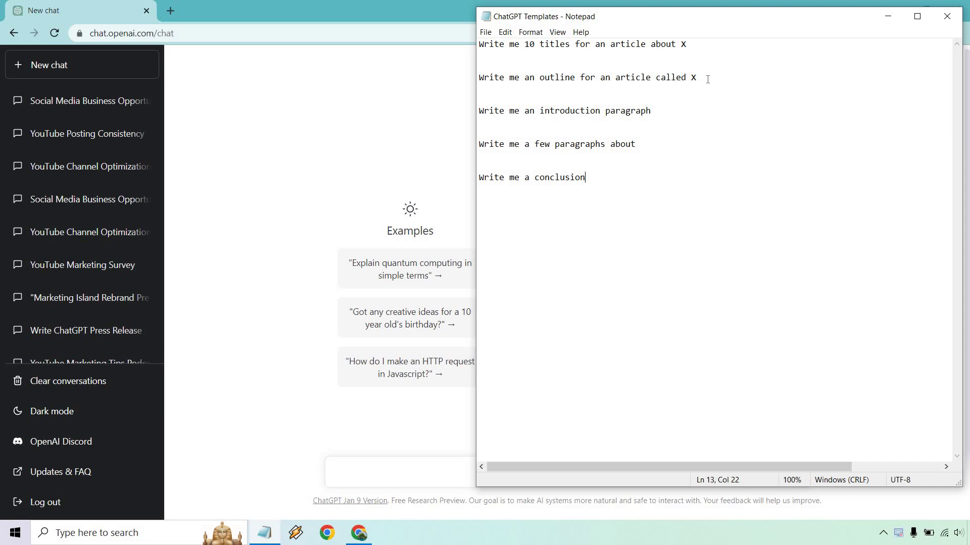
{"action": "left_click_drag", "start_coordinate": [696, 77], "coordinate": [691, 77]}
{"action": "left_click", "coordinate": [657, 122]}
{"action": "left_click", "coordinate": [654, 143]}
{"action": "left_click", "coordinate": [617, 174]}
{"action": "left_click_drag", "start_coordinate": [686, 45], "coordinate": [472, 34]}
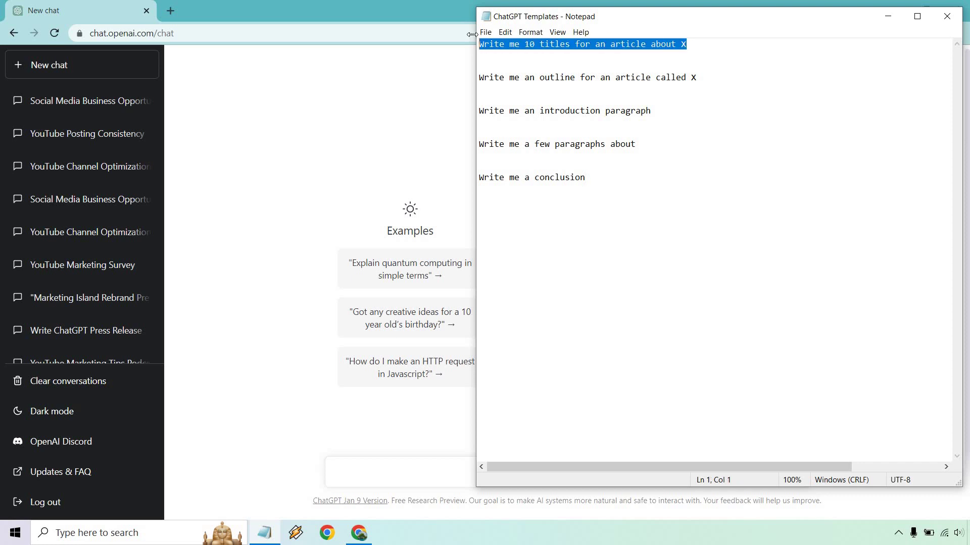
{"action": "key", "text": "ctrl+c"}
- Paste the titles template, replace X with 'how to improve your golf game.' and send it
{"action": "left_click", "coordinate": [412, 470]}
{"action": "key", "text": "ctrl+v"}
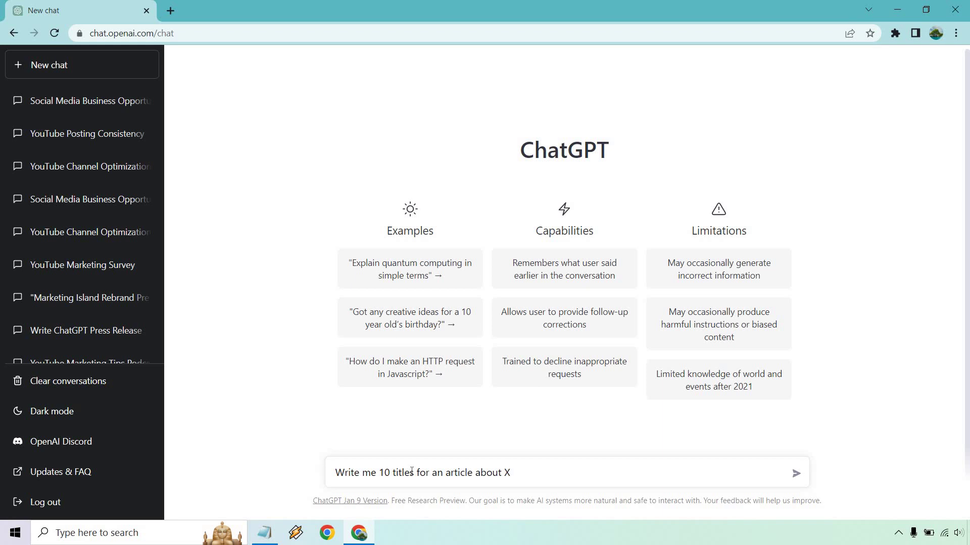
{"action": "key", "text": "BackSpace"}
{"action": "type", "text": "how to improve your golf game."}
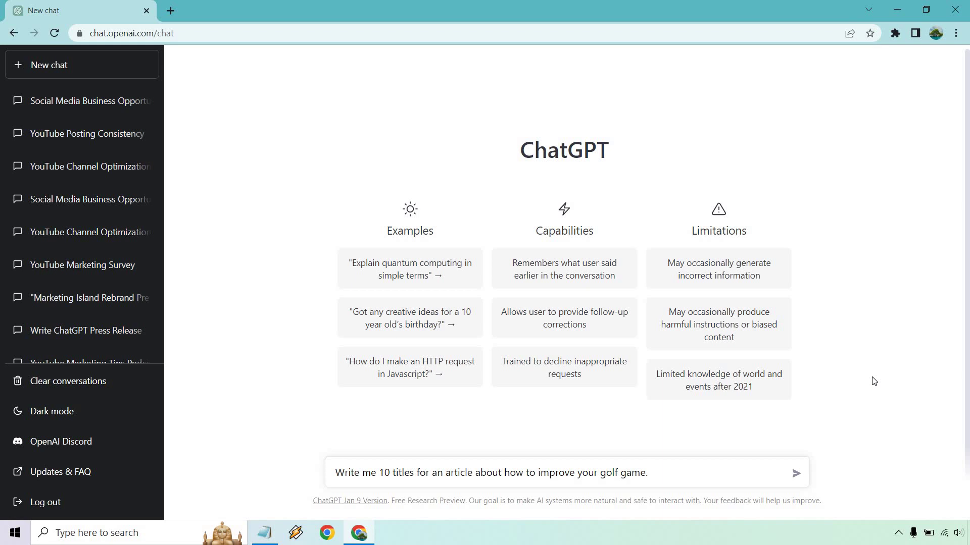
{"action": "left_click", "coordinate": [795, 473]}
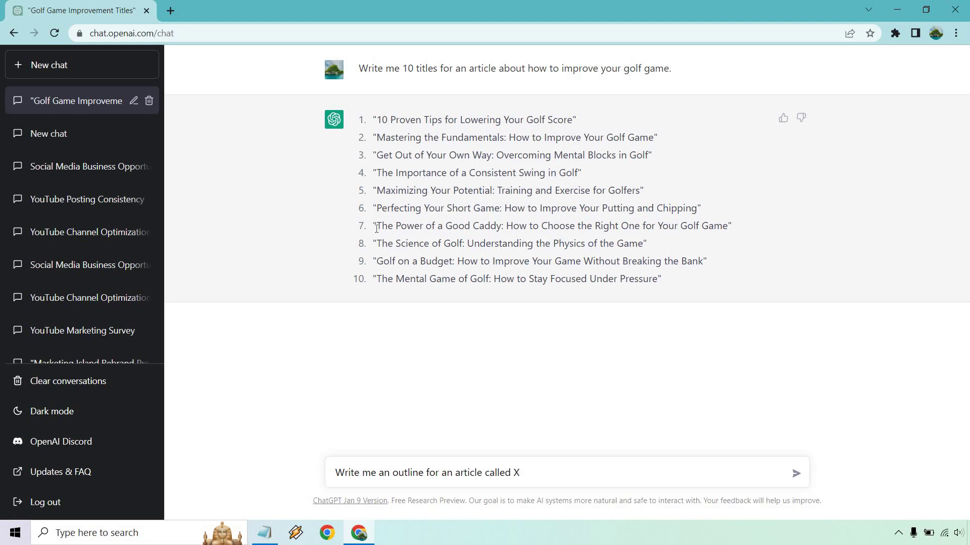
- Copy title 1, '10 Proven Tips for Lowering Your Golf Score', from ChatGPT's list
{"action": "left_click_drag", "start_coordinate": [376, 225], "coordinate": [501, 224]}
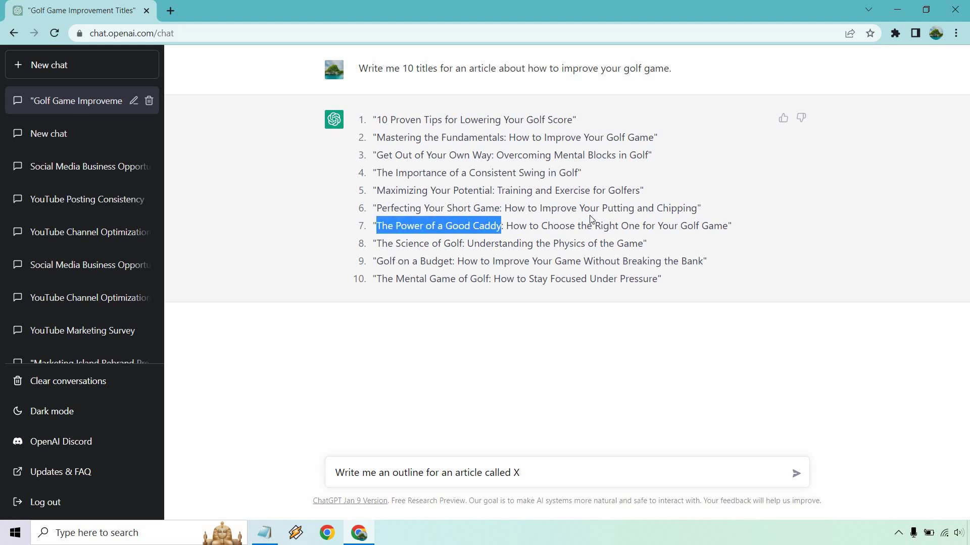
{"action": "left_click", "coordinate": [602, 172]}
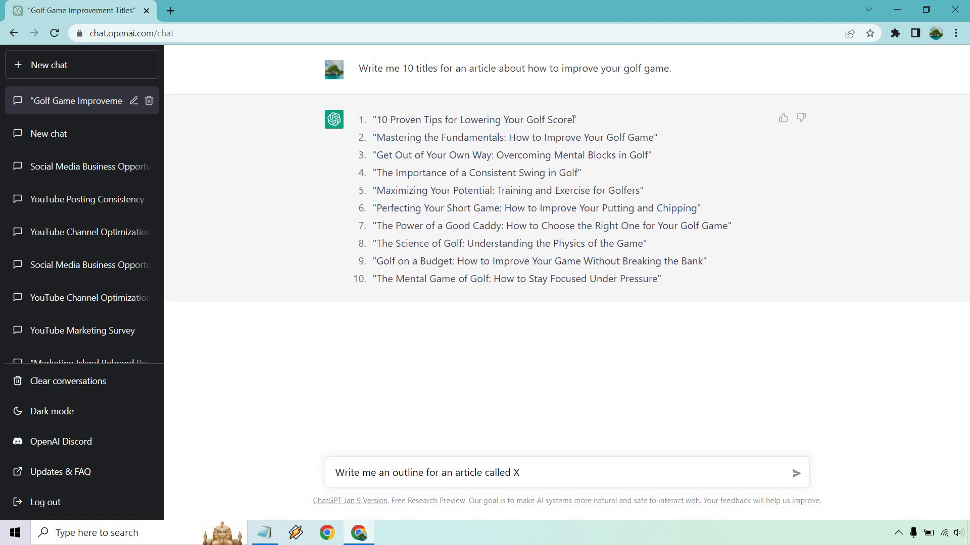
{"action": "left_click_drag", "start_coordinate": [574, 121], "coordinate": [379, 123]}
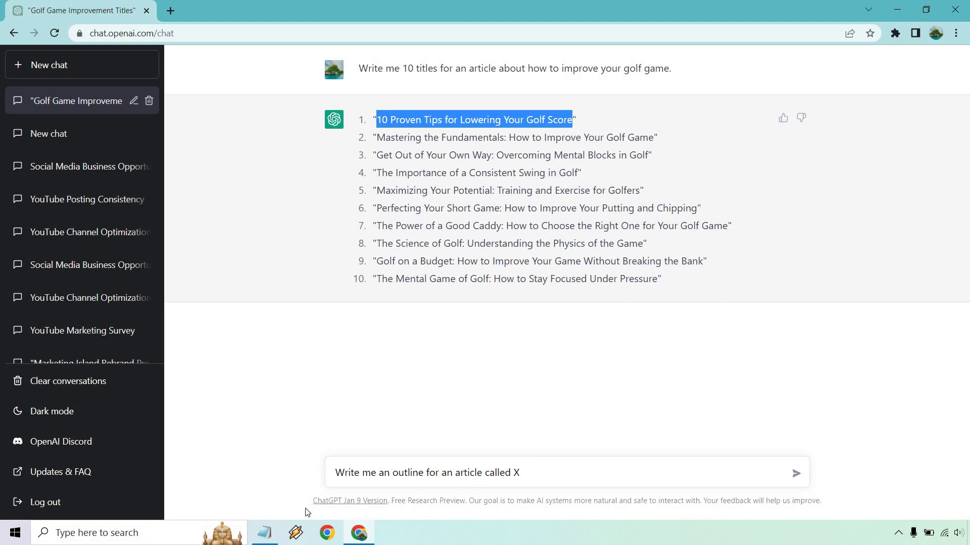
{"action": "left_click", "coordinate": [261, 537]}
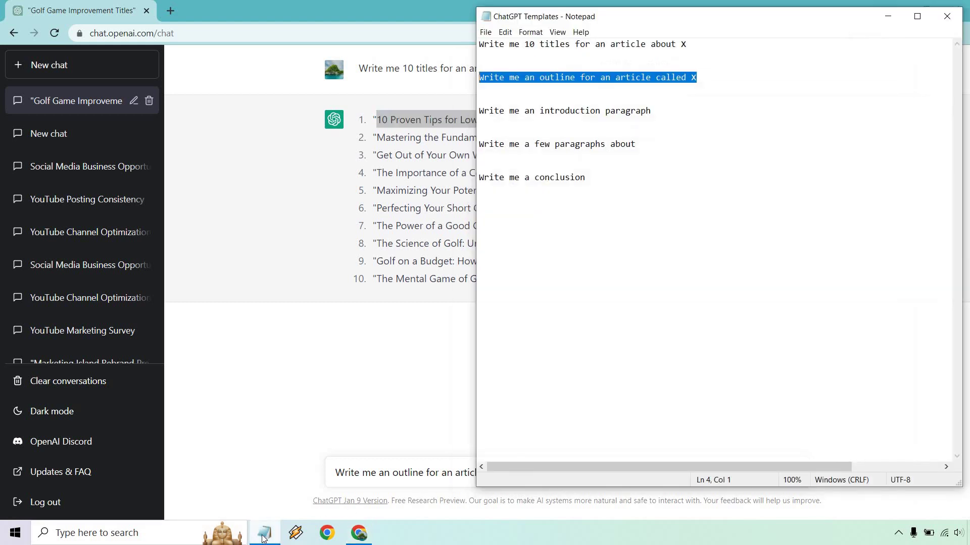
{"action": "left_click", "coordinate": [263, 536]}
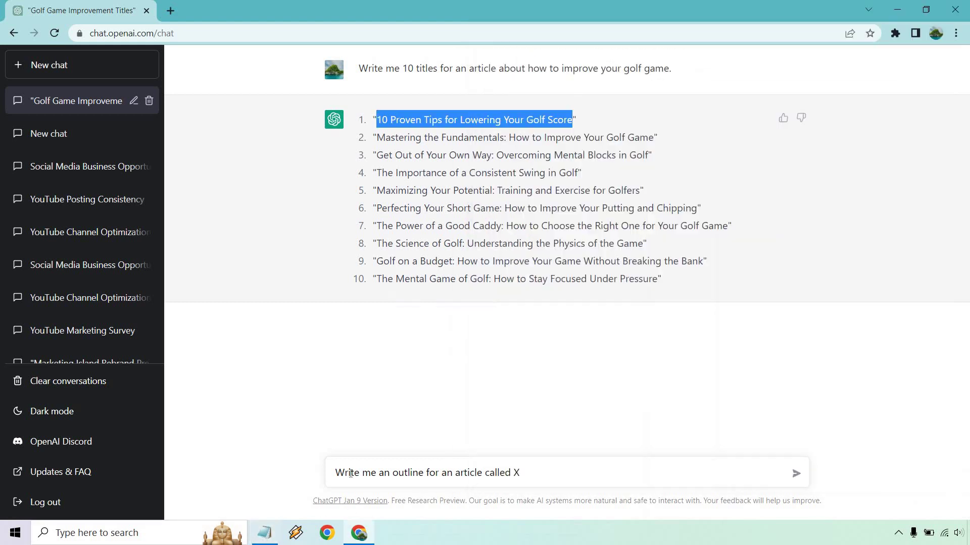
- Complete the outline prompt with ': 2 Proven Tips for Lowering Your Golf Score' and send it
{"action": "left_click", "coordinate": [520, 473]}
{"action": "key", "text": "BackSpace"}
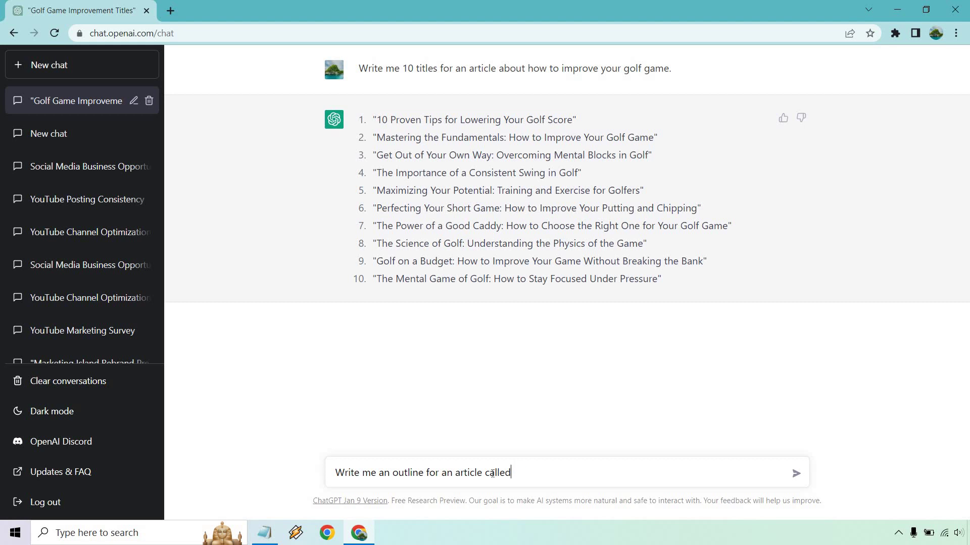
{"action": "type", "text": ":"}
{"action": "key", "text": "ctrl+v"}
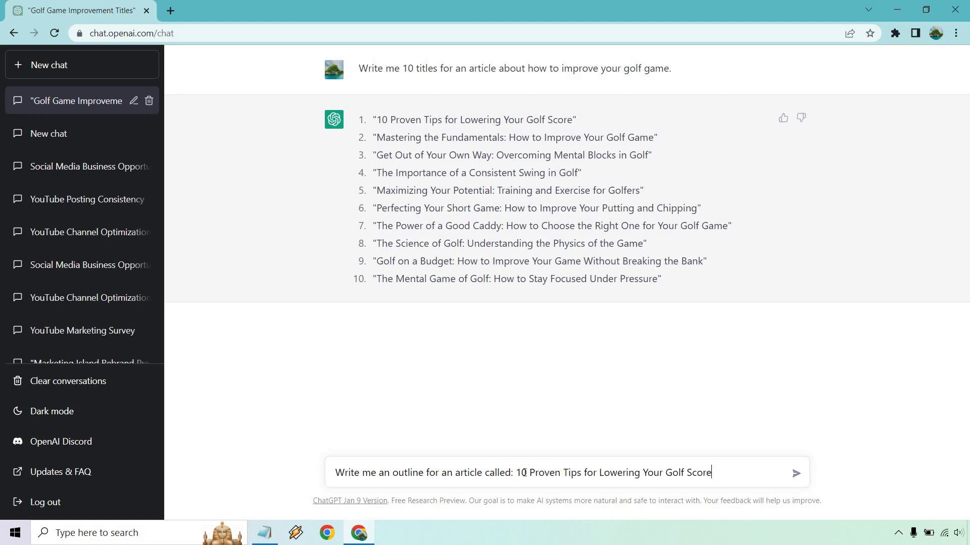
{"action": "key", "text": "BackSpace"}
{"action": "key", "text": "Delete"}
{"action": "type", "text": "2"}
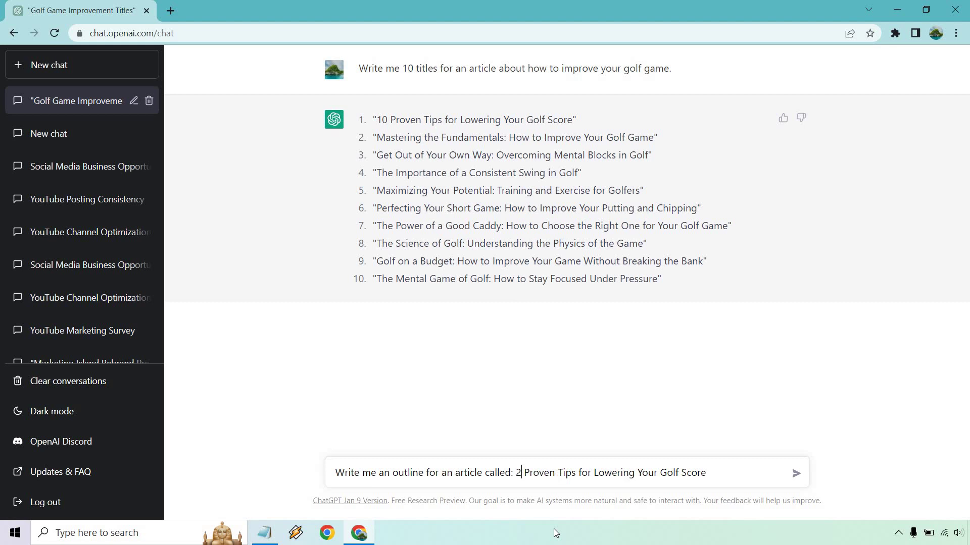
{"action": "left_click", "coordinate": [712, 468]}
{"action": "key", "text": "Return"}
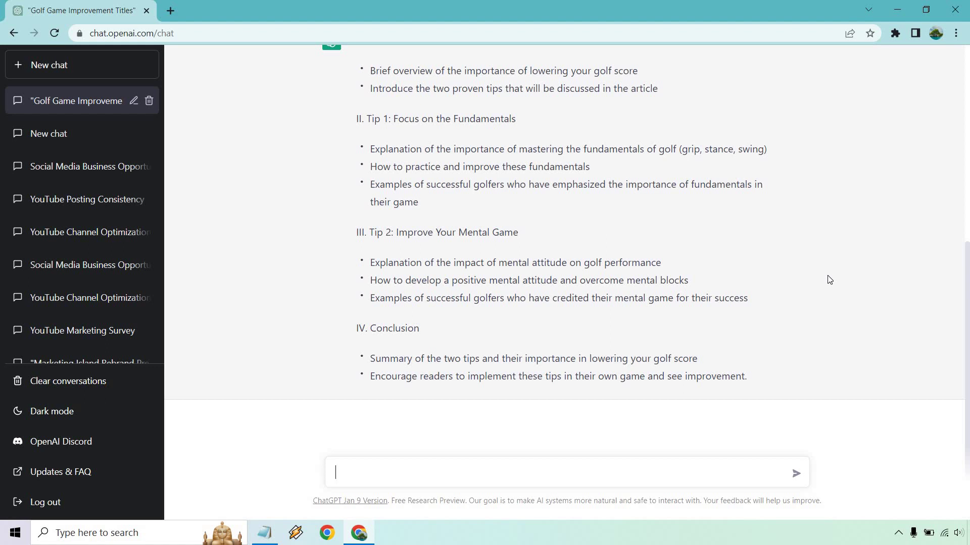
- Paste the introduction paragraph template and extend it with 'and talk about:' plus a new line
{"action": "left_click", "coordinate": [272, 528]}
{"action": "left_click", "coordinate": [272, 529]}
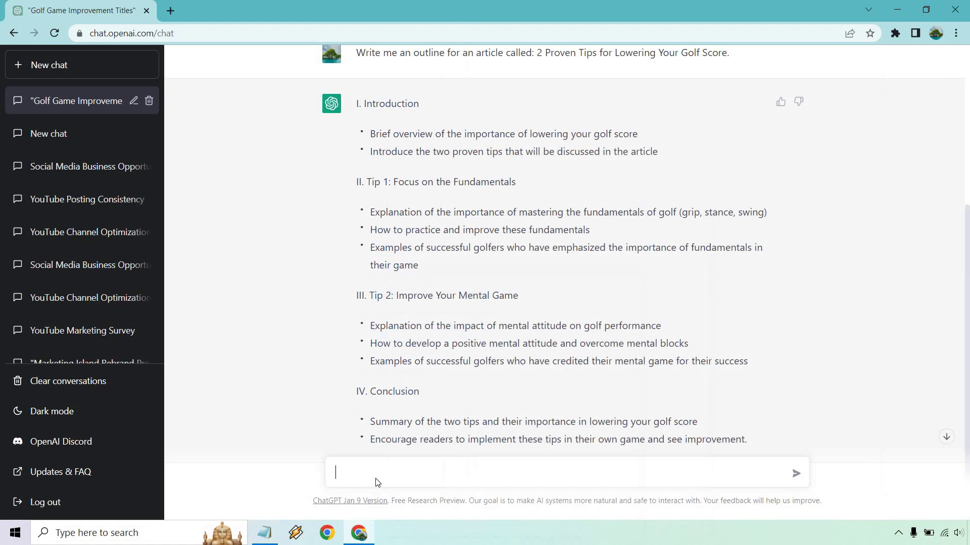
{"action": "left_click", "coordinate": [384, 469]}
{"action": "key", "text": "ctrl+v"}
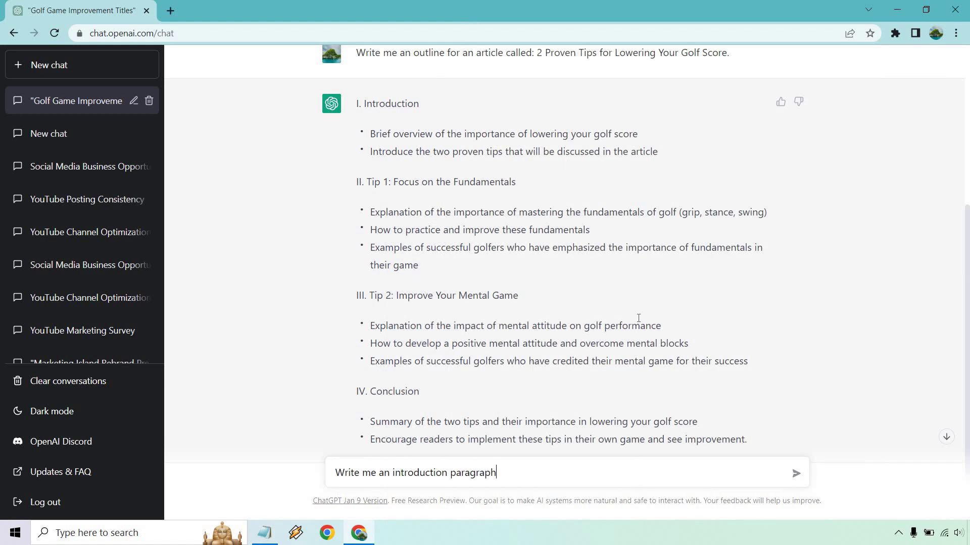
{"action": "type", "text": "and talk about:"}
{"action": "key", "text": "shift+Return"}
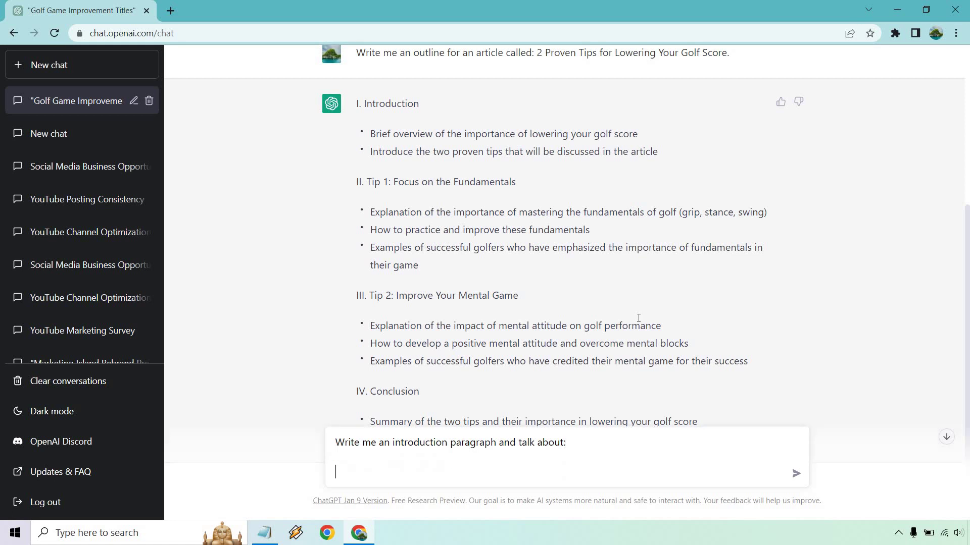
- Add the outline's two Introduction bullets as dashed lines and send the introduction request
{"action": "left_click_drag", "start_coordinate": [660, 154], "coordinate": [372, 137]}
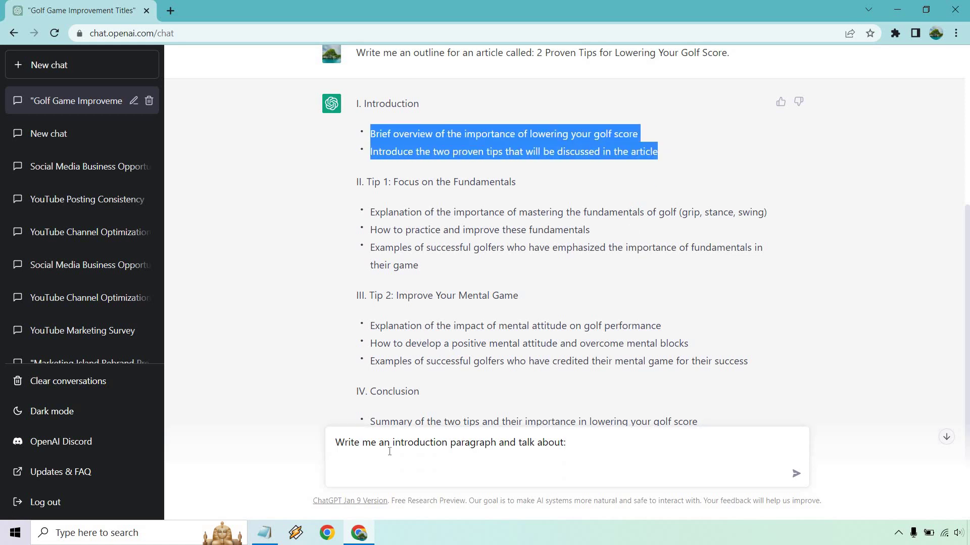
{"action": "left_click", "coordinate": [383, 470]}
{"action": "key", "text": "ctrl+v"}
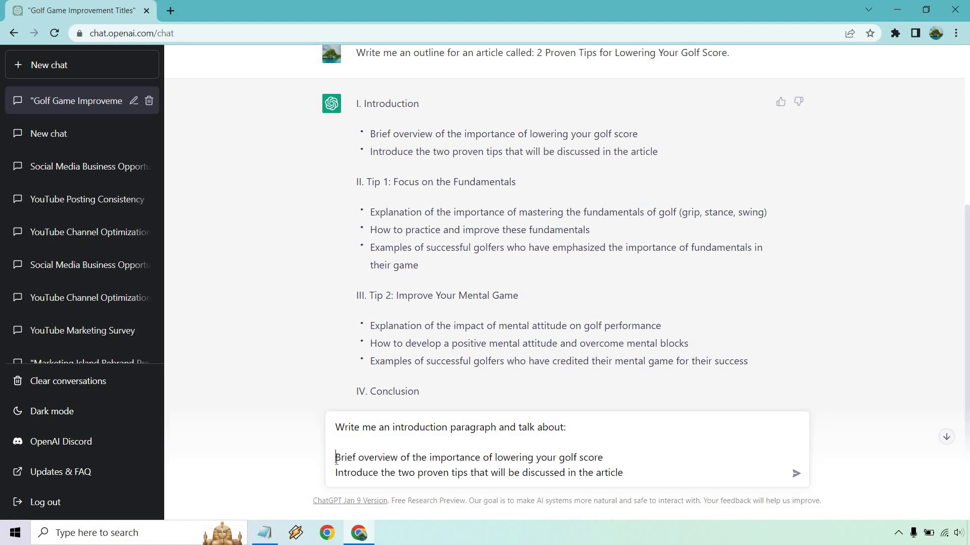
{"action": "type", "text": "-"}
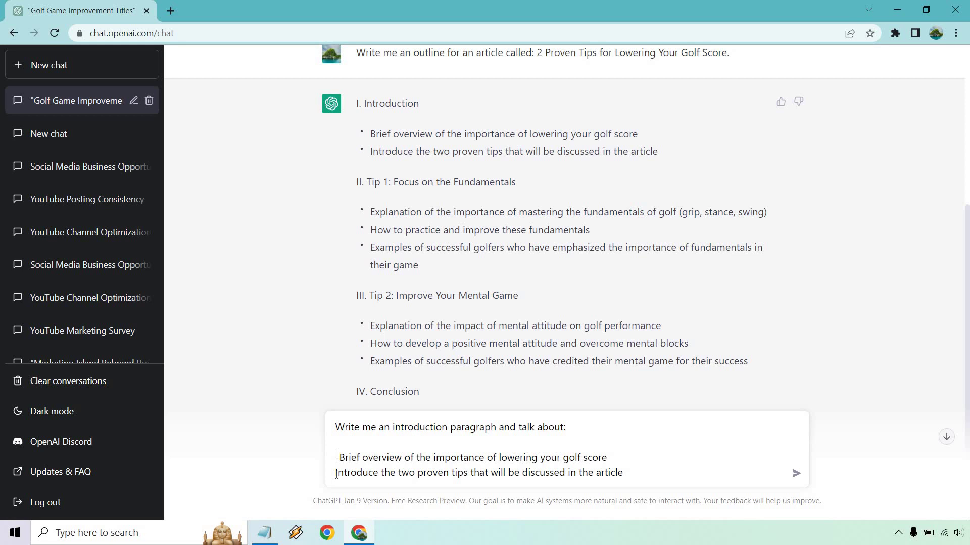
{"action": "left_click", "coordinate": [336, 472]}
{"action": "type", "text": "-"}
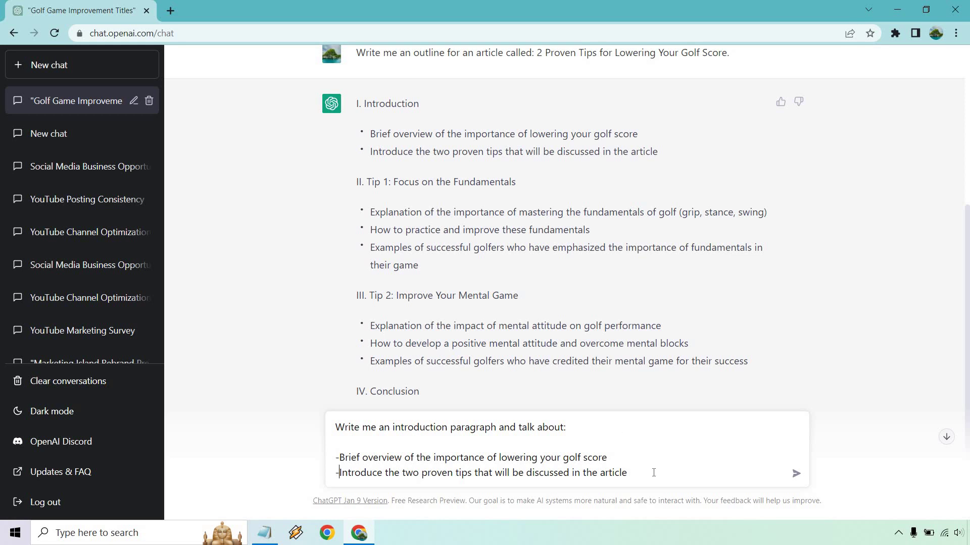
{"action": "key", "text": "Return"}
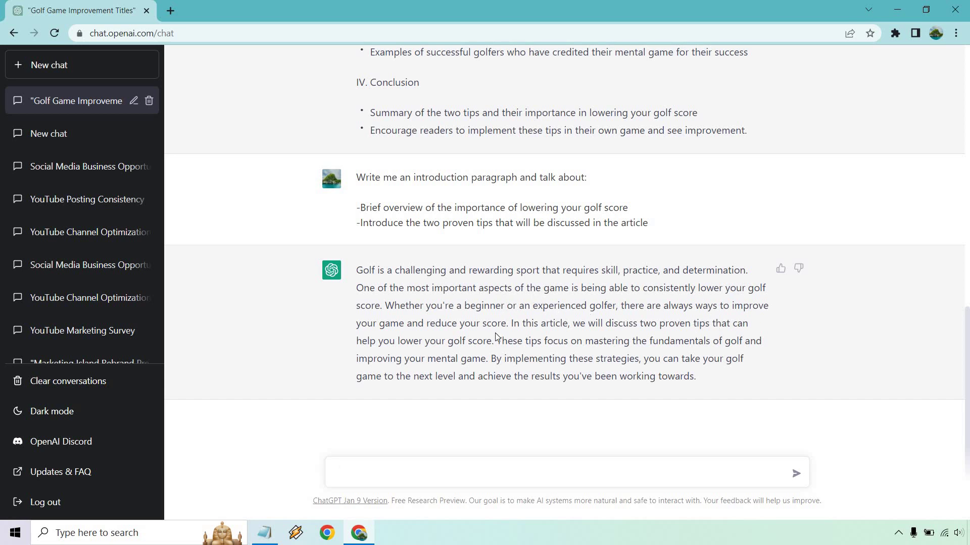
{"action": "scroll", "coordinate": [522, 333], "scroll_direction": "up", "scroll_amount": 6}
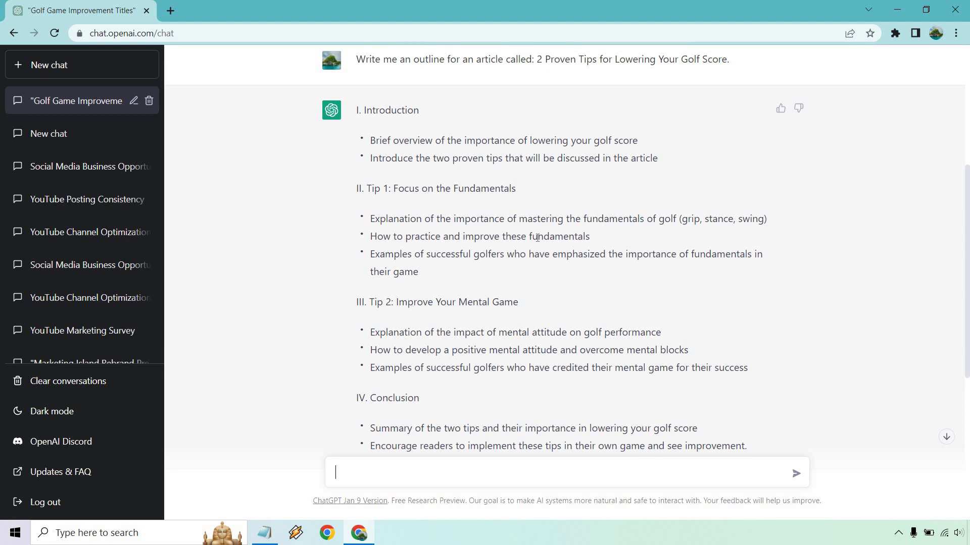
{"action": "scroll", "coordinate": [537, 237], "scroll_direction": "down", "scroll_amount": 6}
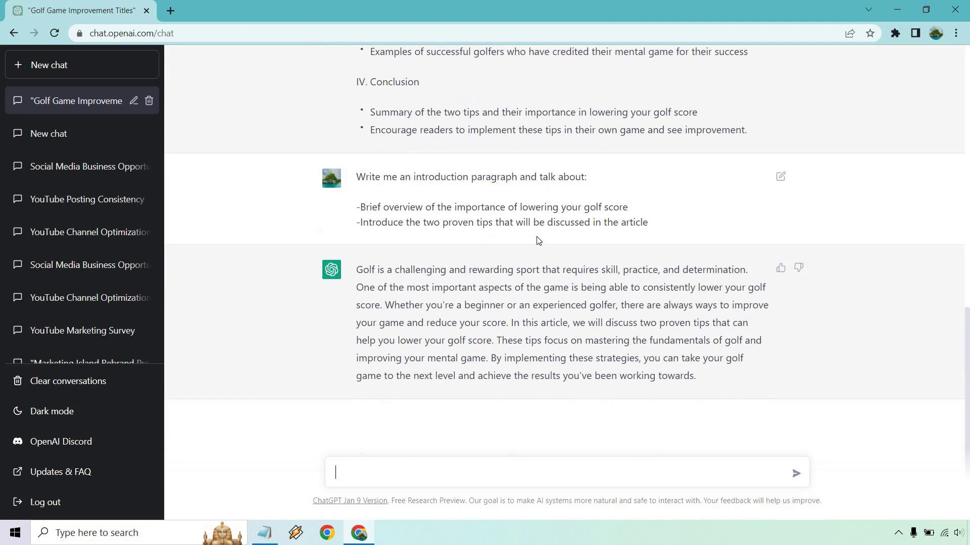
- Paste the few-paragraphs template followed by the outline's Tip 1 heading
{"action": "left_click", "coordinate": [266, 534]}
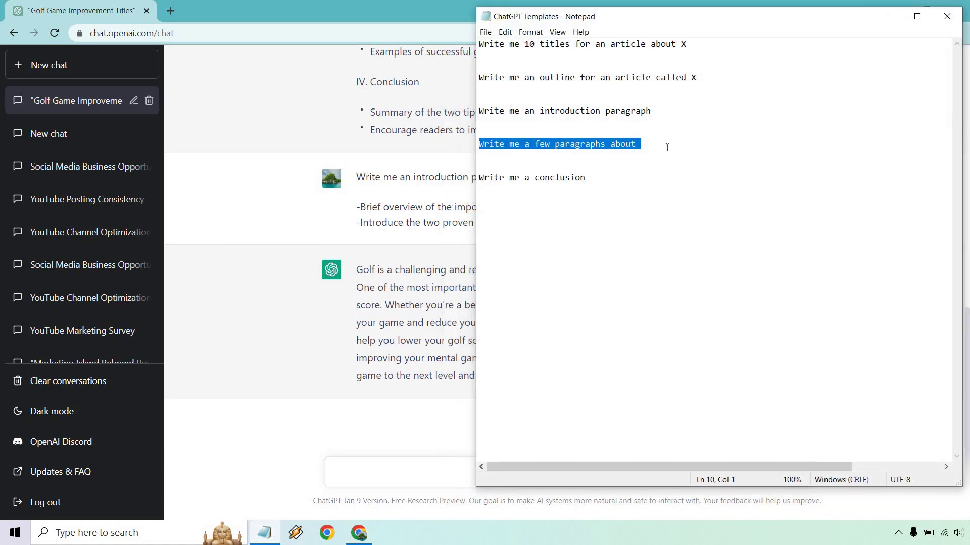
{"action": "left_click", "coordinate": [888, 17]}
{"action": "type", "text": "Write me a few paragraphs about"}
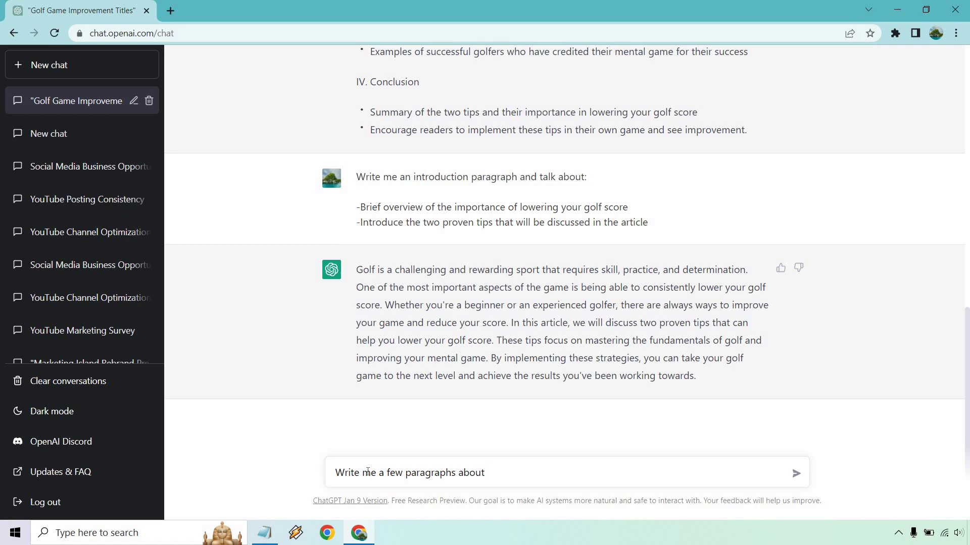
{"action": "scroll", "coordinate": [640, 298], "scroll_direction": "up", "scroll_amount": 6}
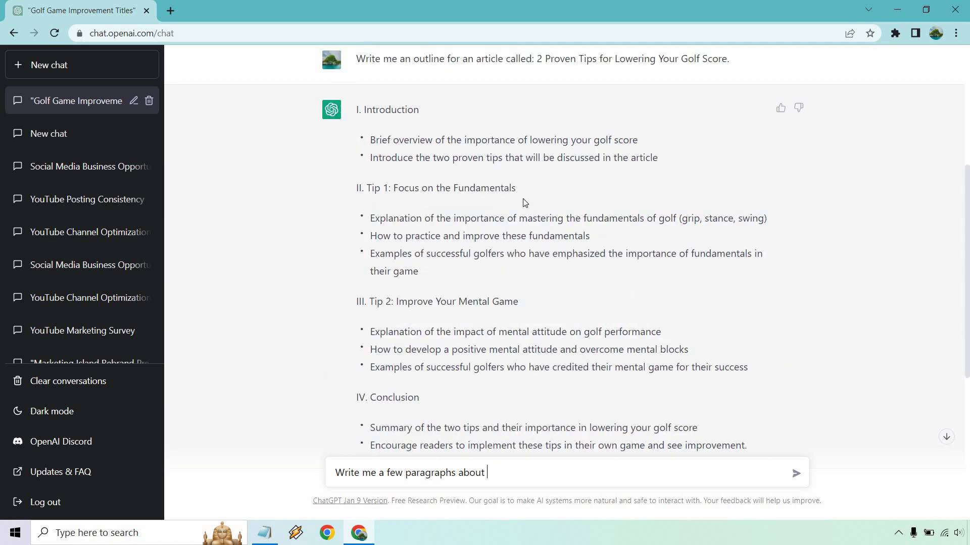
{"action": "left_click_drag", "start_coordinate": [516, 190], "coordinate": [393, 191]}
{"action": "key", "text": "ctrl+c"}
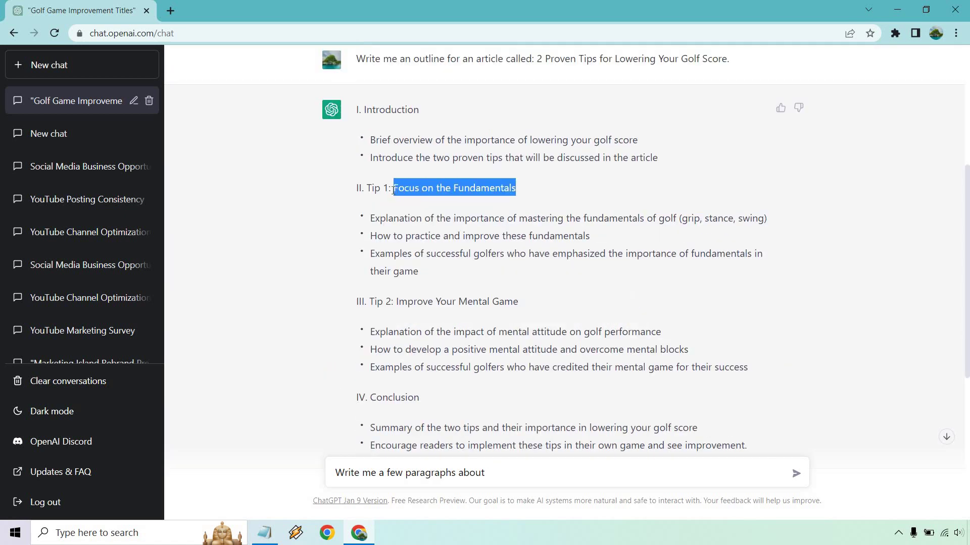
{"action": "left_click", "coordinate": [545, 474]}
{"action": "scroll", "coordinate": [546, 474], "scroll_direction": "down", "scroll_amount": 6}
{"action": "key", "text": "ctrl+v"}
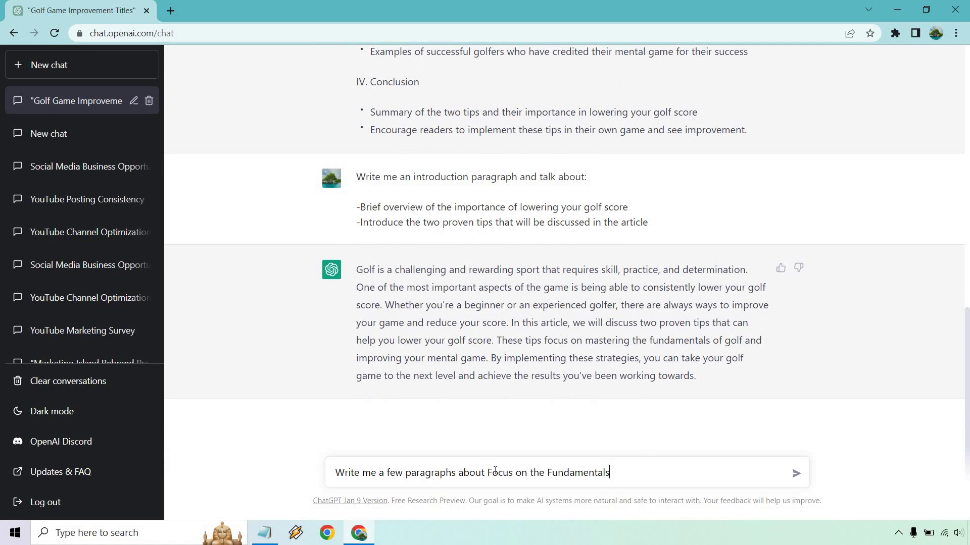
- Reword the heading to 'focusing on' and add 'of golf. Make sure that you include:' with a blank line
{"action": "double_click", "coordinate": [495, 473]}
{"action": "type", "text": "focu"}
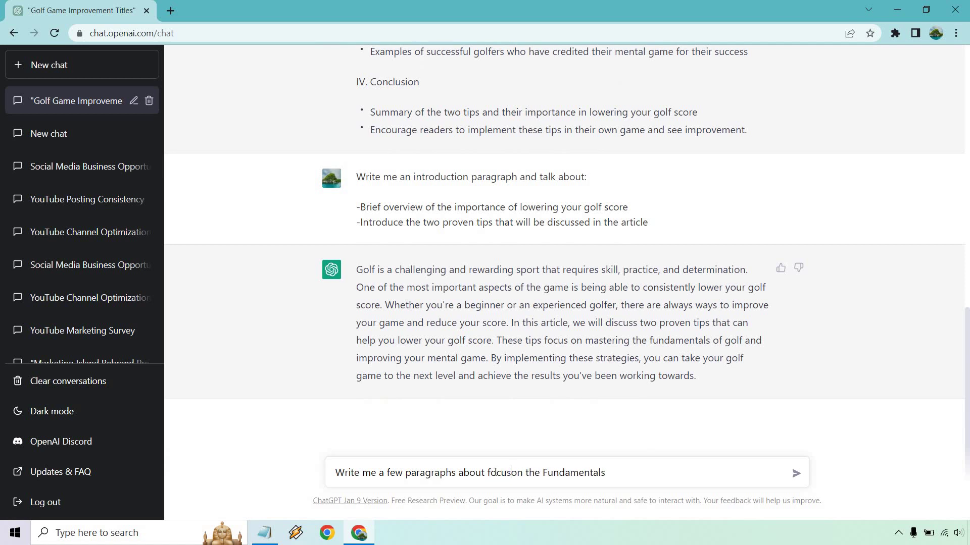
{"action": "type", "text": "ing"}
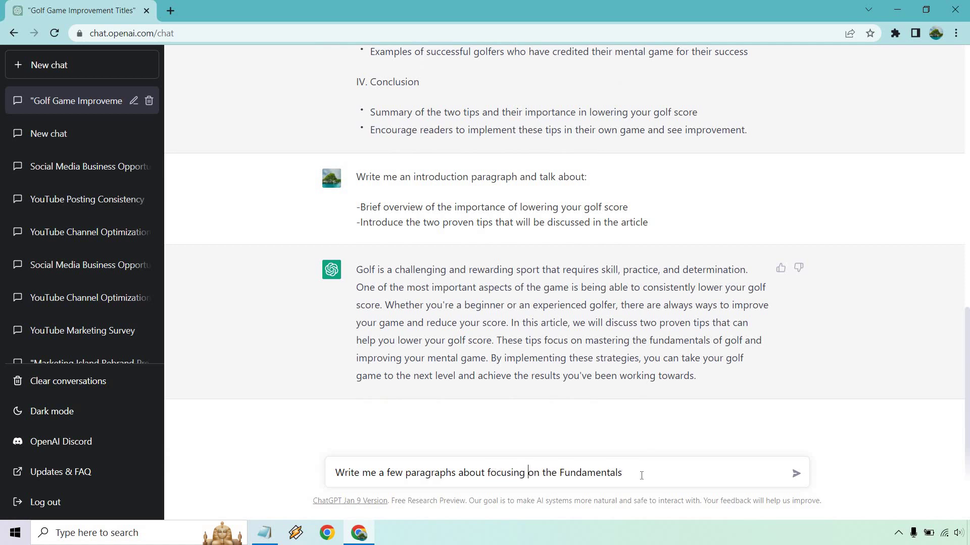
{"action": "left_click", "coordinate": [640, 476]}
{"action": "type", "text": "of golf. Make sure that you include:"}
{"action": "key", "text": "shift+Return"}
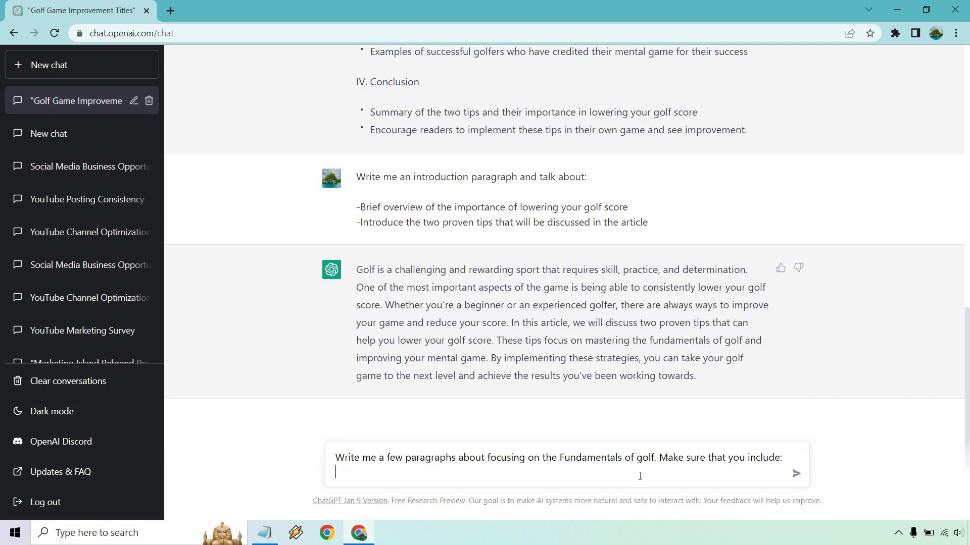
{"action": "key", "text": "shift+Return"}
- Paste the three Tip 1 outline points as dashed lines, then delete the examples line
{"action": "scroll", "coordinate": [587, 210], "scroll_direction": "up", "scroll_amount": 3}
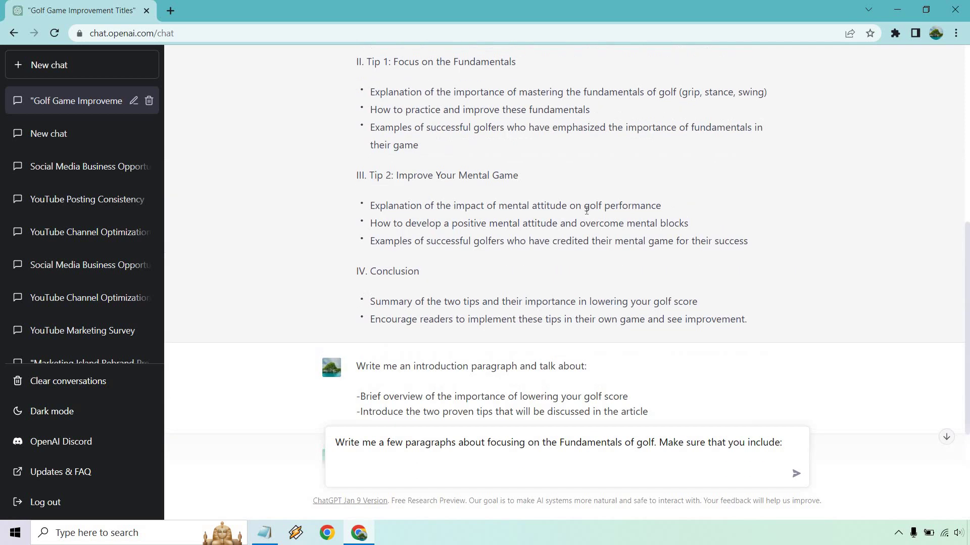
{"action": "scroll", "coordinate": [587, 210], "scroll_direction": "up", "scroll_amount": 3}
{"action": "left_click_drag", "start_coordinate": [429, 272], "coordinate": [367, 217]}
{"action": "key", "text": "ctrl+c"}
{"action": "left_click", "coordinate": [354, 452]}
{"action": "key", "text": "ctrl+v"}
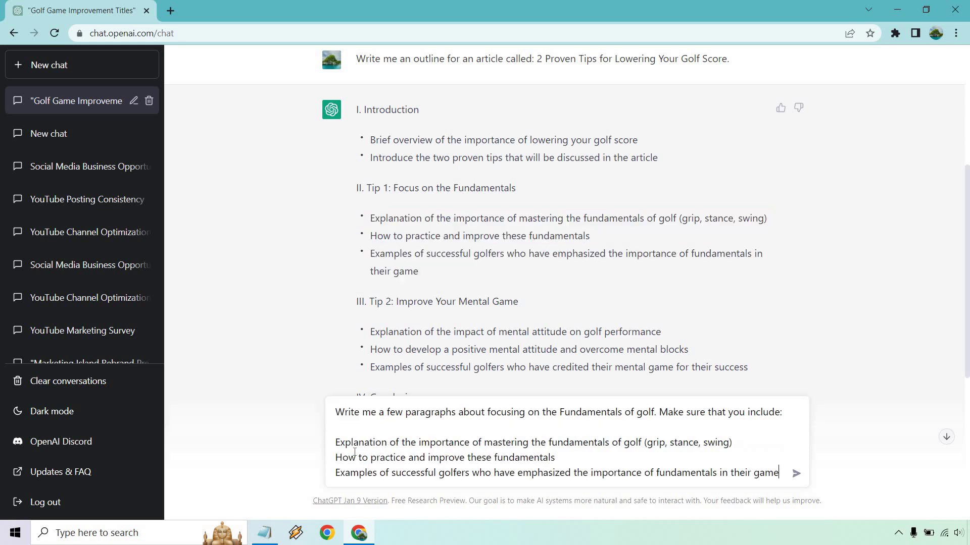
{"action": "type", "text": "-"}
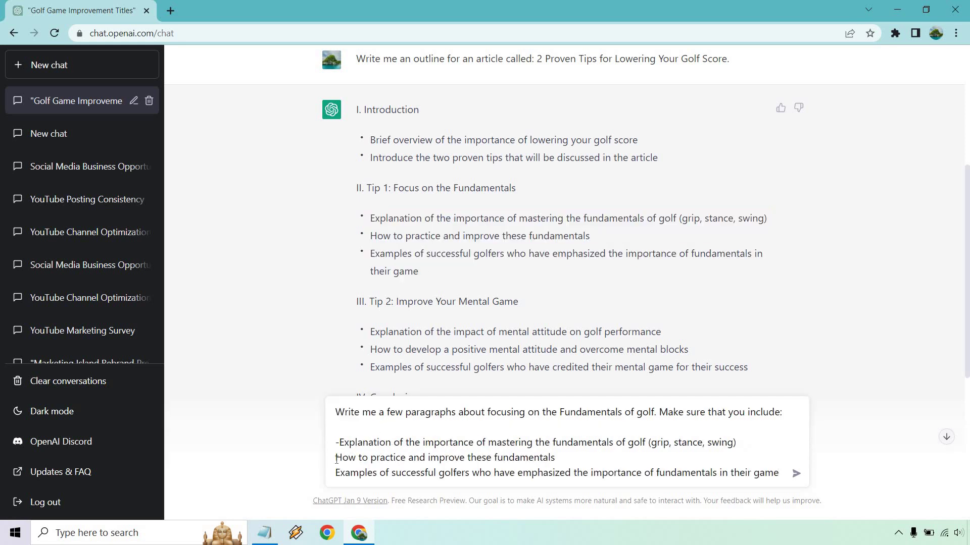
{"action": "left_click", "coordinate": [336, 458]}
{"action": "type", "text": "-"}
{"action": "left_click", "coordinate": [337, 474]}
{"action": "type", "text": "-"}
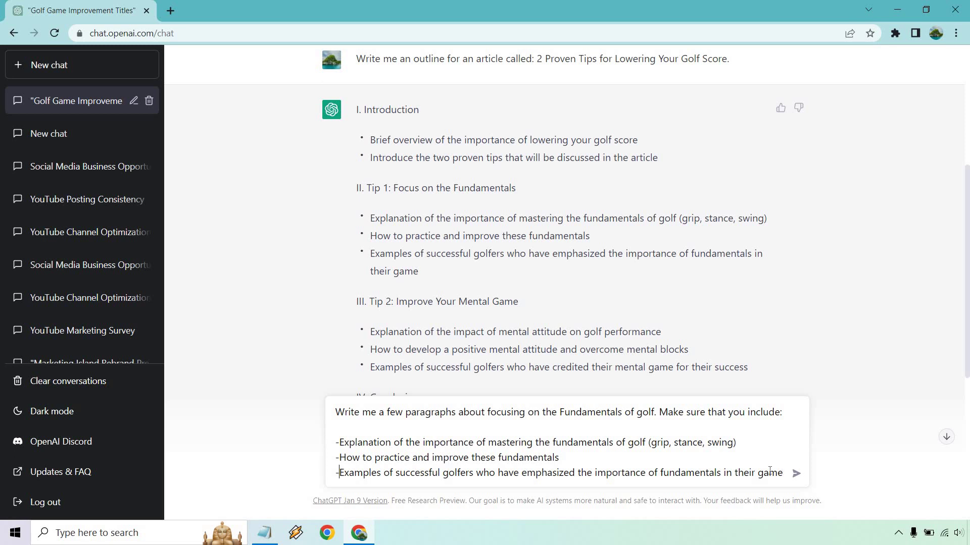
{"action": "left_click_drag", "start_coordinate": [783, 473], "coordinate": [329, 468]}
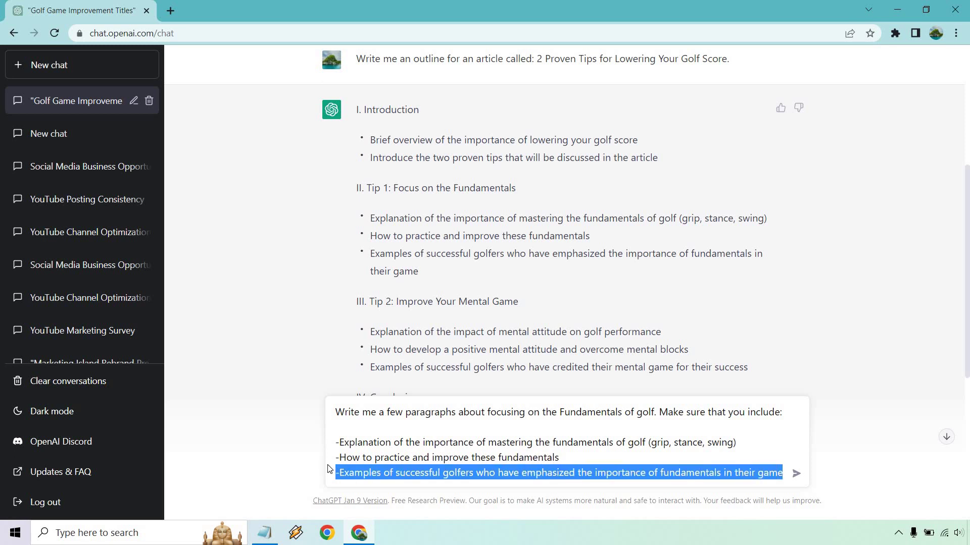
{"action": "key", "text": "BackSpace"}
{"action": "key", "text": "BackSpace"}
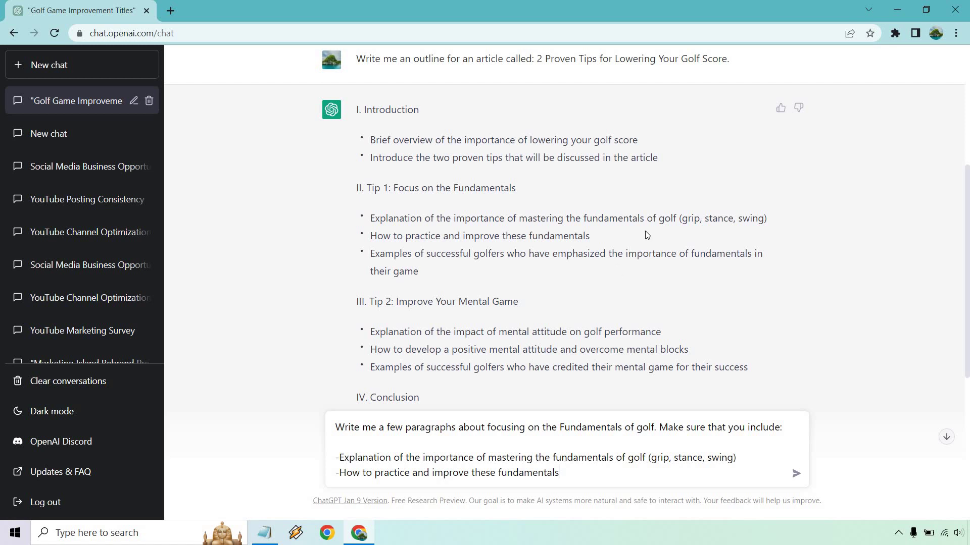
{"action": "scroll", "coordinate": [666, 235], "scroll_direction": "down", "scroll_amount": 6}
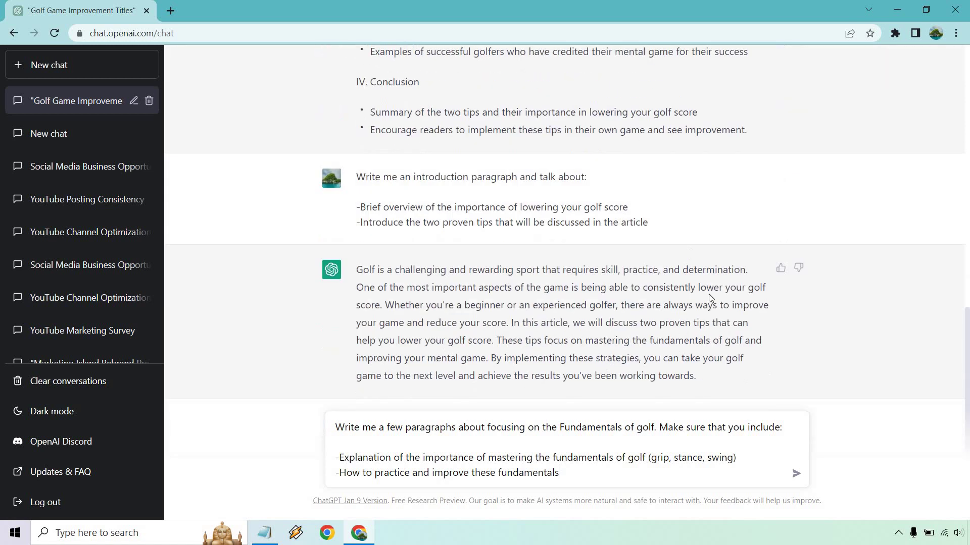
- Send the fundamentals request and check the three-paragraph reply on grip, stance, swing and practice
{"action": "left_click", "coordinate": [797, 474]}
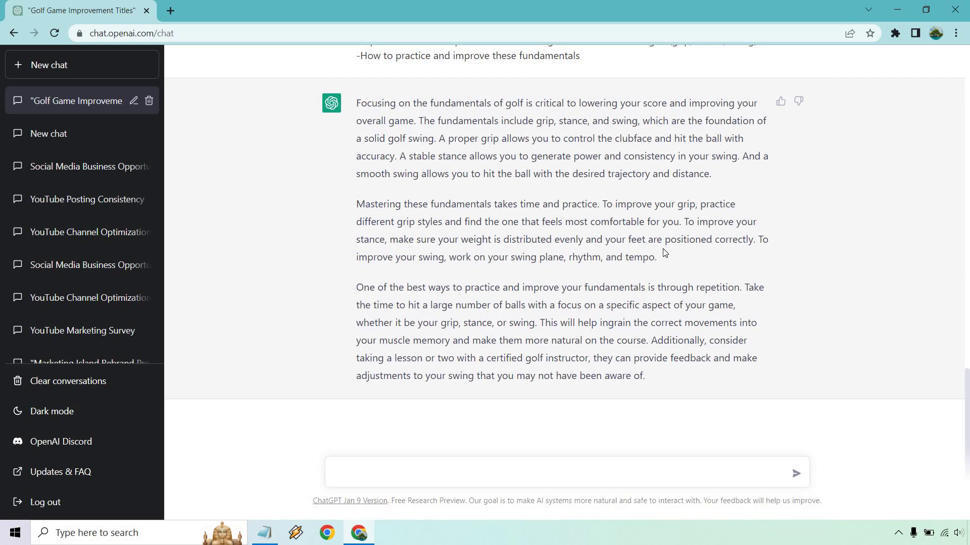
{"action": "scroll", "coordinate": [598, 310], "scroll_direction": "up", "scroll_amount": 5}
{"action": "scroll", "coordinate": [454, 394], "scroll_direction": "down", "scroll_amount": 5}
- Copy the 'Write me a conclusion' template line from Notepad and return to the chat
{"action": "left_click", "coordinate": [266, 533]}
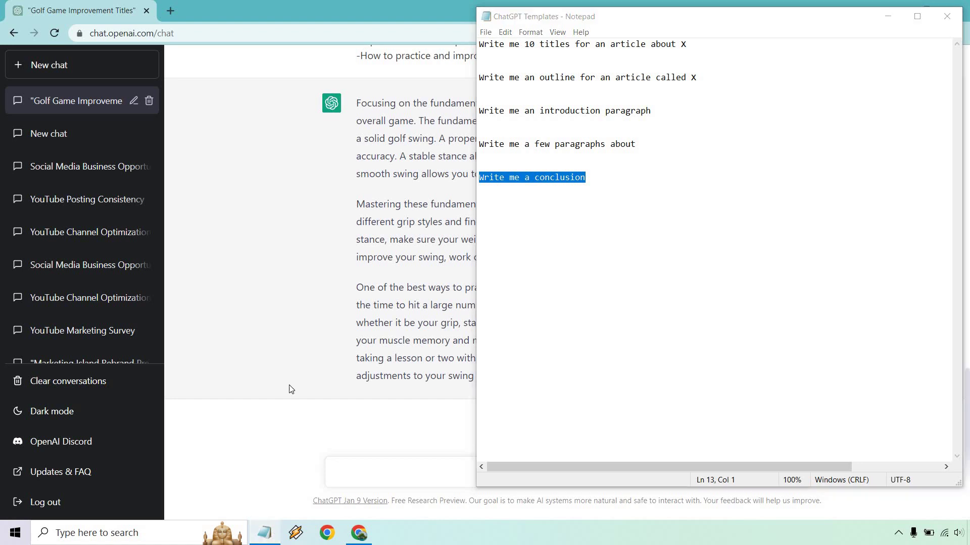
{"action": "left_click", "coordinate": [303, 359]}
{"action": "scroll", "coordinate": [752, 236], "scroll_direction": "up", "scroll_amount": 10}
{"action": "scroll", "coordinate": [798, 235], "scroll_direction": "up", "scroll_amount": 4}
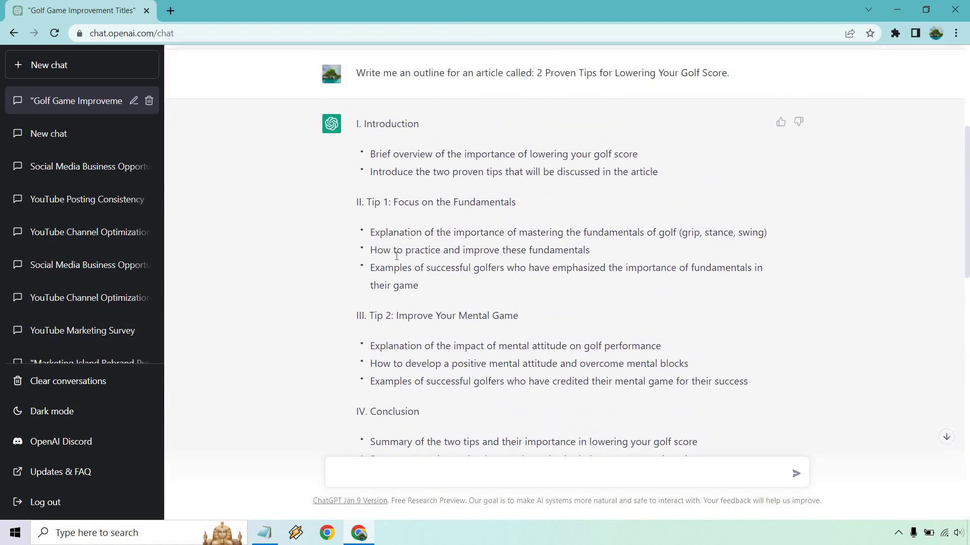
{"action": "left_click_drag", "start_coordinate": [419, 285], "coordinate": [367, 202]}
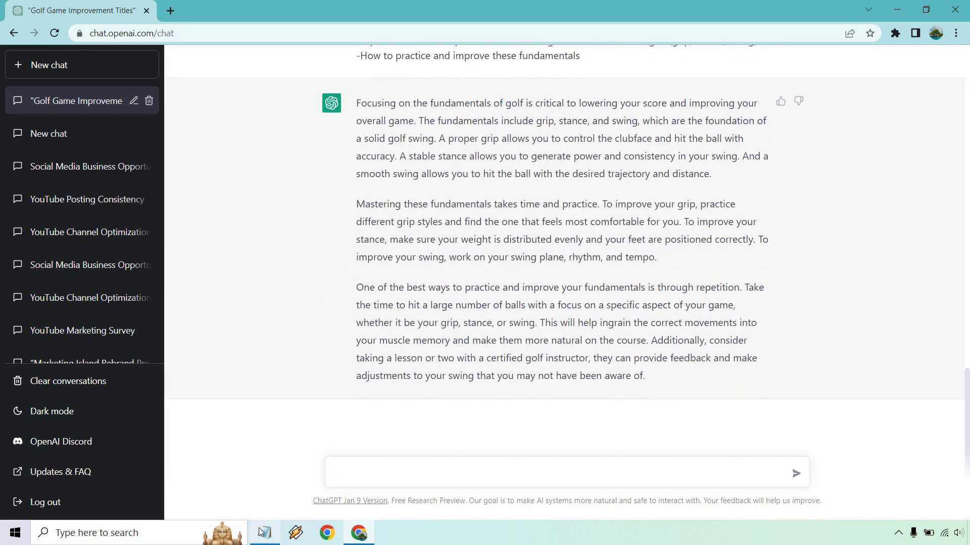
{"action": "left_click", "coordinate": [263, 533]}
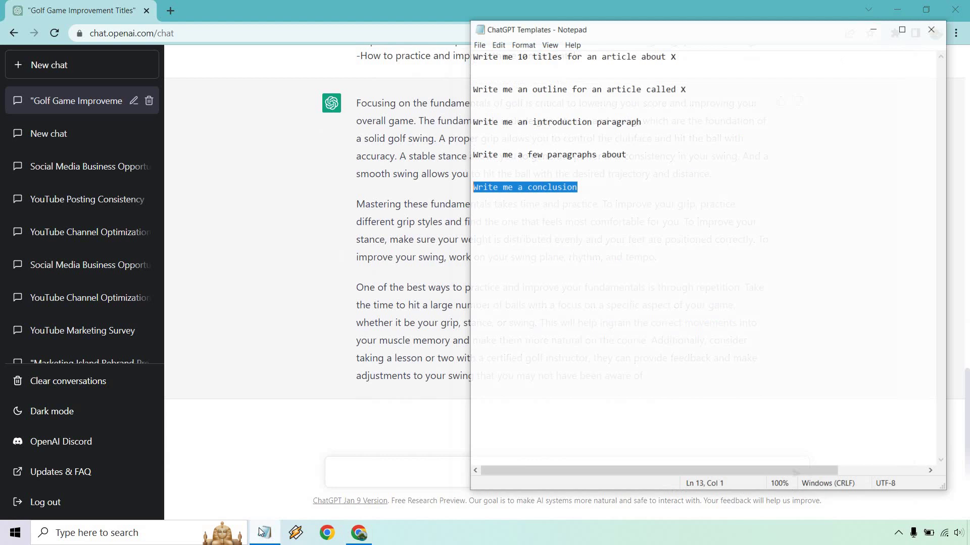
{"action": "left_click", "coordinate": [262, 532]}
- Paste 'Write me a conclusion' and extend it with 'about this article, and be sure to include:'
{"action": "left_click", "coordinate": [370, 472]}
{"action": "key", "text": "ctrl+v"}
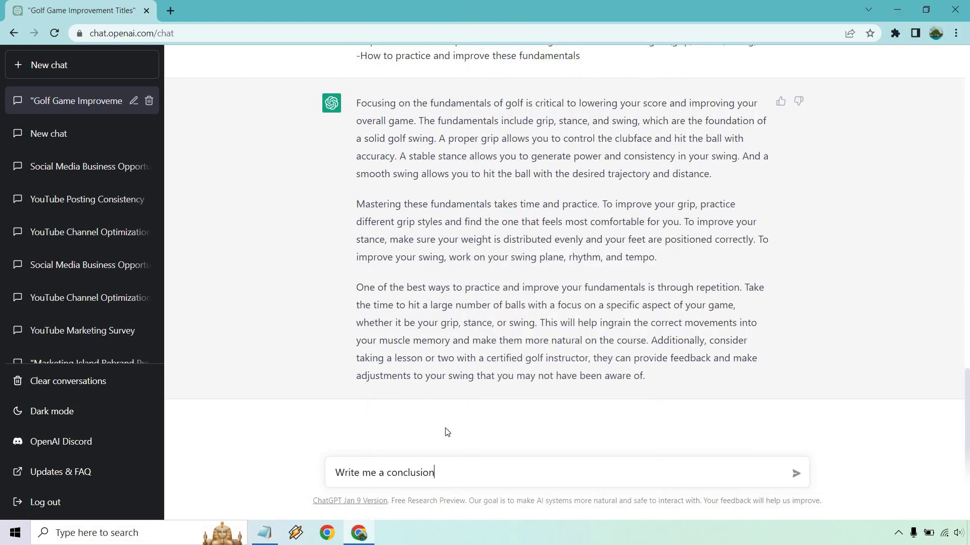
{"action": "type", "text": "about this article, and be sure to include:"}
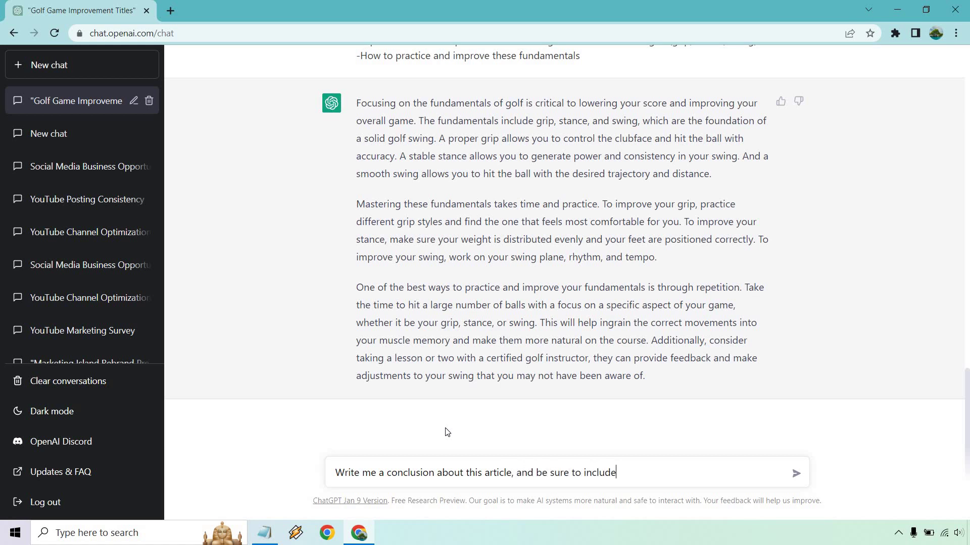
{"action": "key", "text": "shift+Return"}
- Paste the outline's two Conclusion points, summary and encouragement, each prefixed with a dash
{"action": "scroll", "coordinate": [659, 290], "scroll_direction": "up", "scroll_amount": 10}
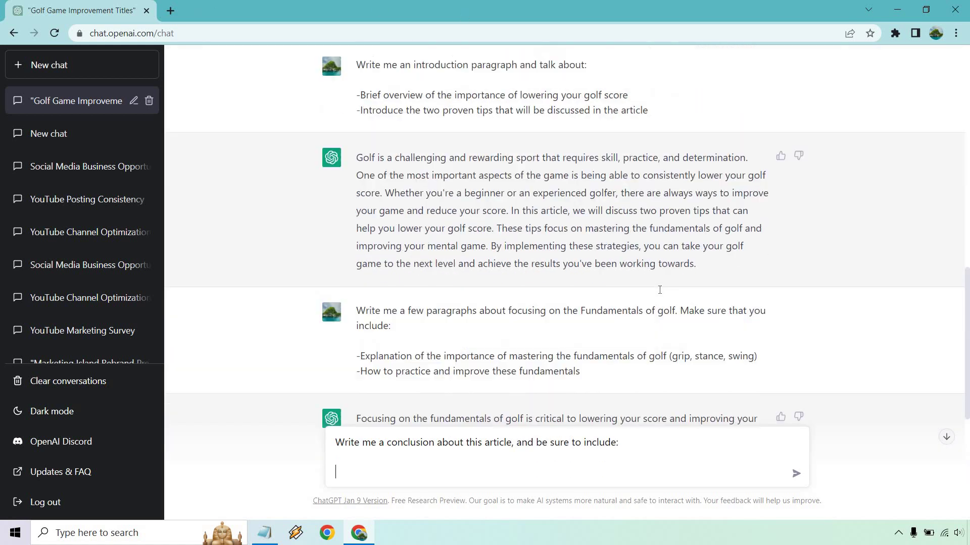
{"action": "scroll", "coordinate": [658, 296], "scroll_direction": "up", "scroll_amount": 1}
{"action": "left_click_drag", "start_coordinate": [749, 271], "coordinate": [367, 256]}
{"action": "key", "text": "ctrl+c"}
{"action": "left_click", "coordinate": [346, 471]}
{"action": "key", "text": "ctrl+v"}
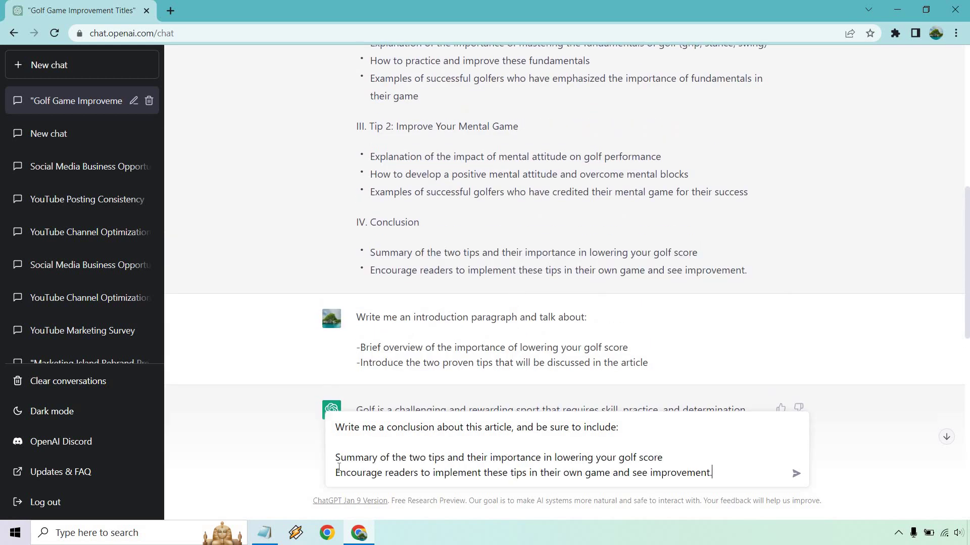
{"action": "left_click", "coordinate": [336, 459]}
{"action": "type", "text": "-"}
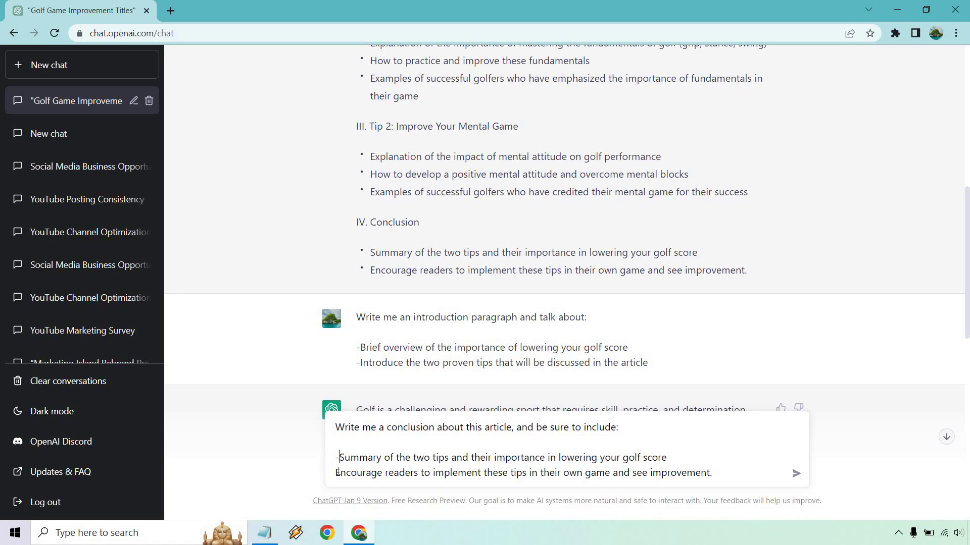
{"action": "left_click", "coordinate": [336, 473]}
{"action": "type", "text": "-"}
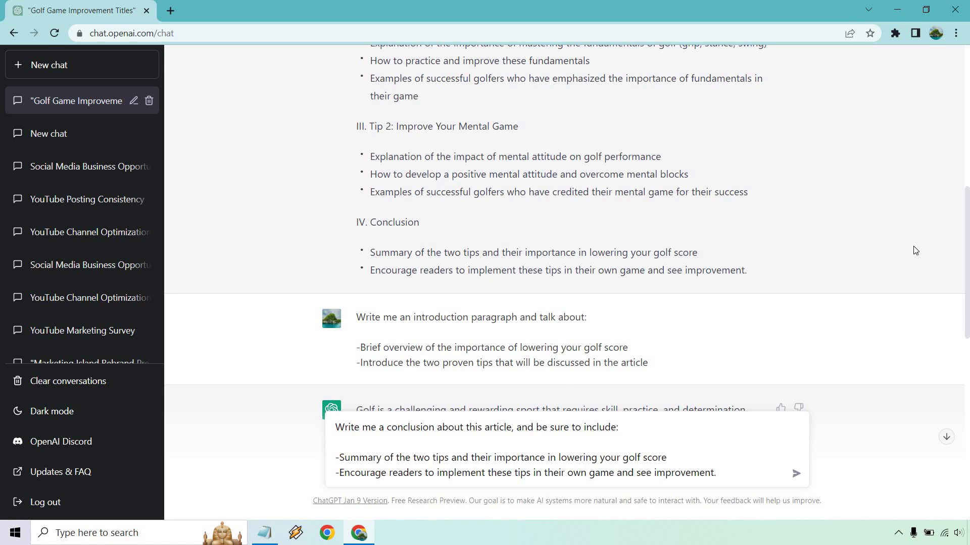
{"action": "scroll", "coordinate": [914, 252], "scroll_direction": "down", "scroll_amount": 10}
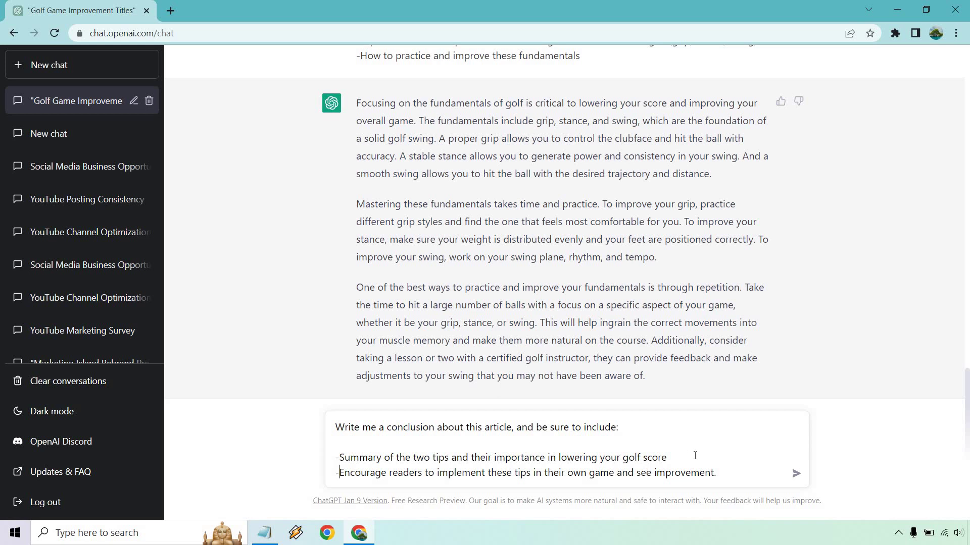
- Send the conclusion request to ChatGPT
{"action": "left_click", "coordinate": [796, 473]}
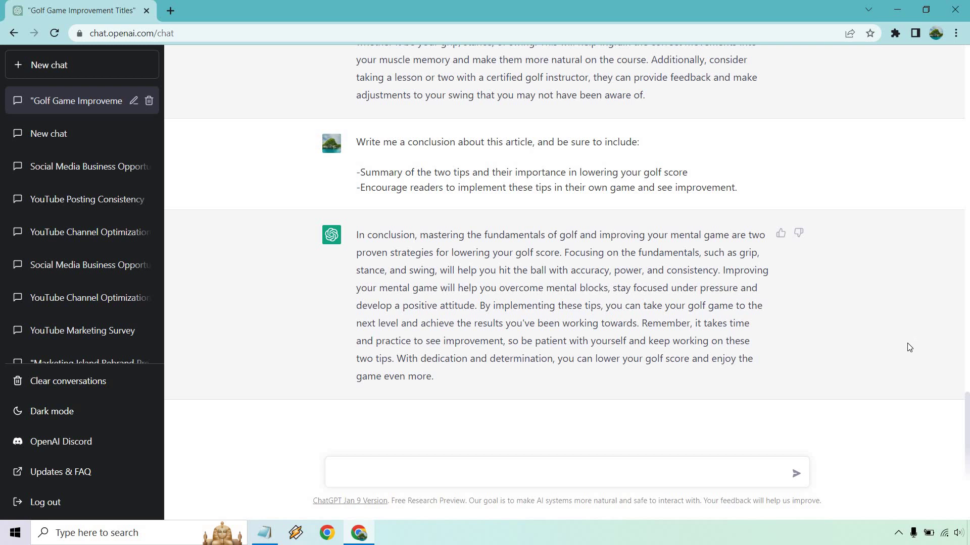
- Scroll up through the finished golf article conversation
{"action": "scroll", "coordinate": [909, 356], "scroll_direction": "up", "scroll_amount": 15}
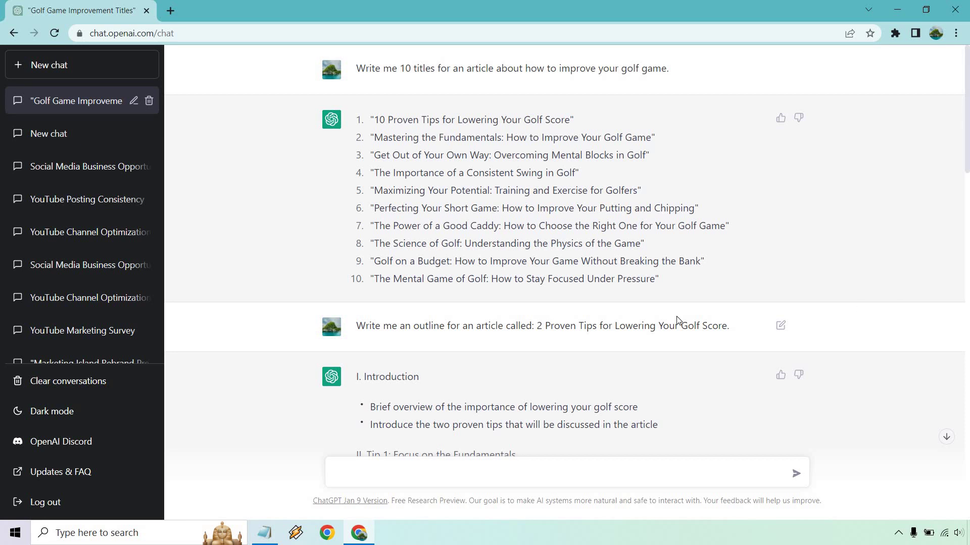
{"action": "left_click", "coordinate": [264, 533]}
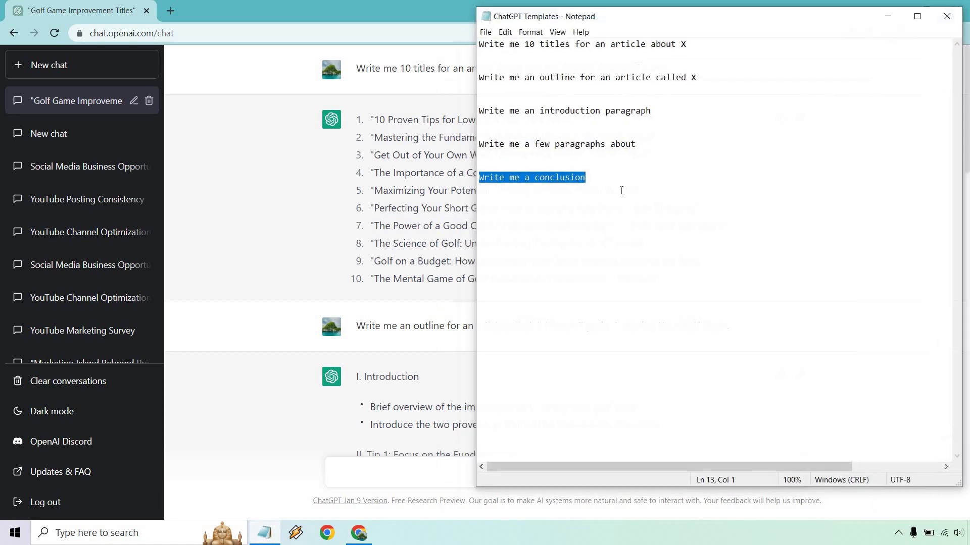
{"action": "left_click", "coordinate": [670, 179]}
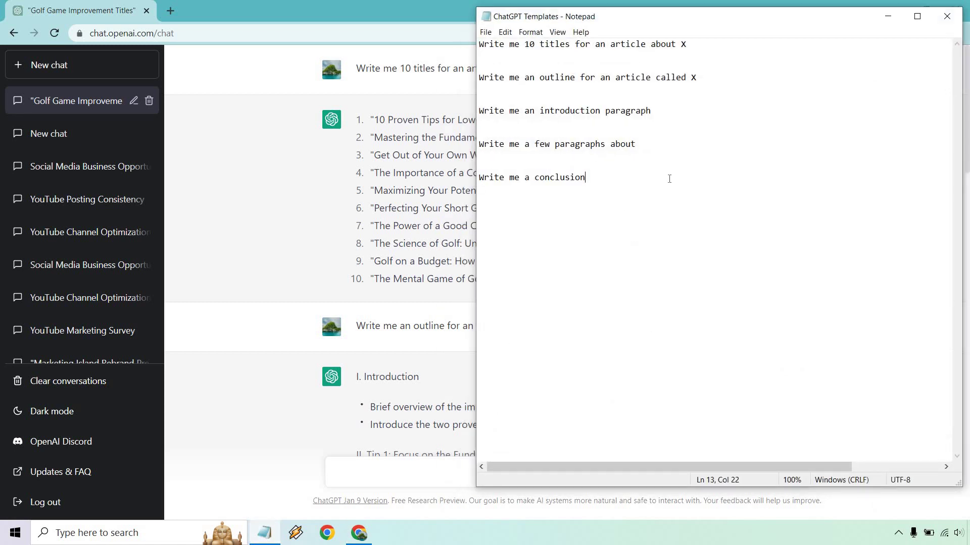